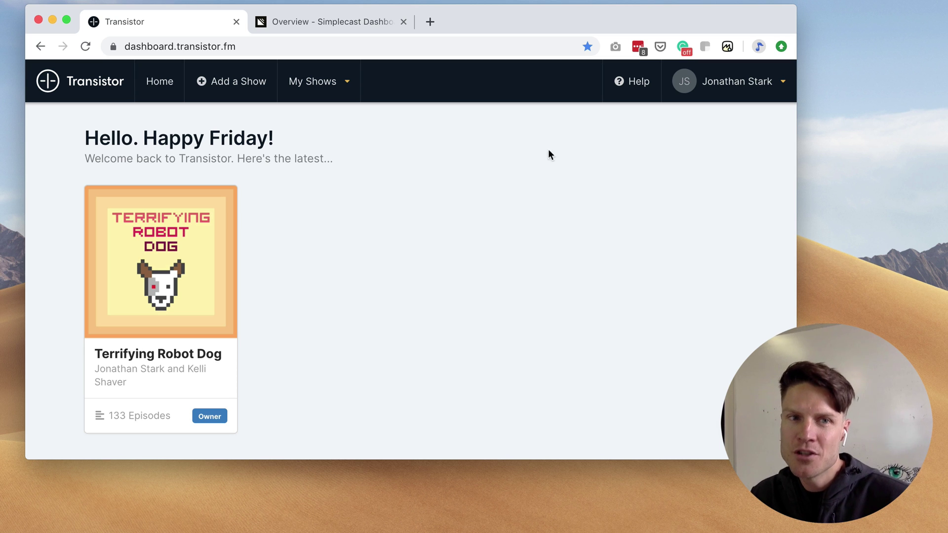
Look over the Ditching Hourly overview in Simplecast, then go back to the Transistor dashboard.
click(345, 24)
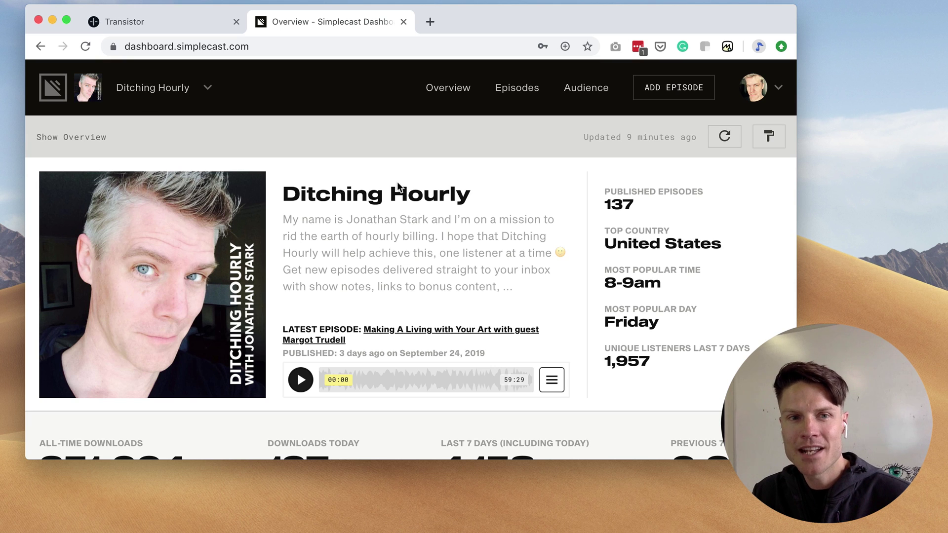
click(152, 30)
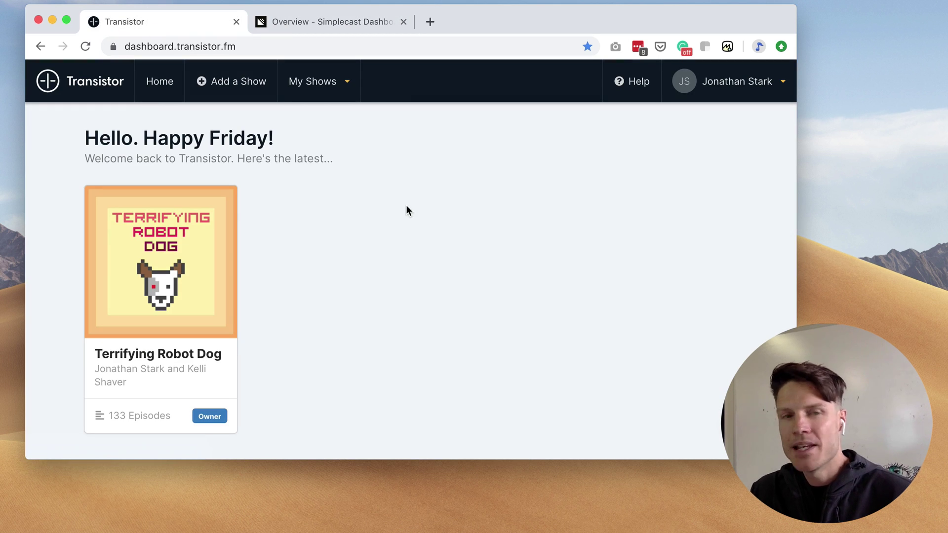
Start adding a new show and search Apple Podcasts for 'Ditching', picking Ditching Hourly.
click(237, 85)
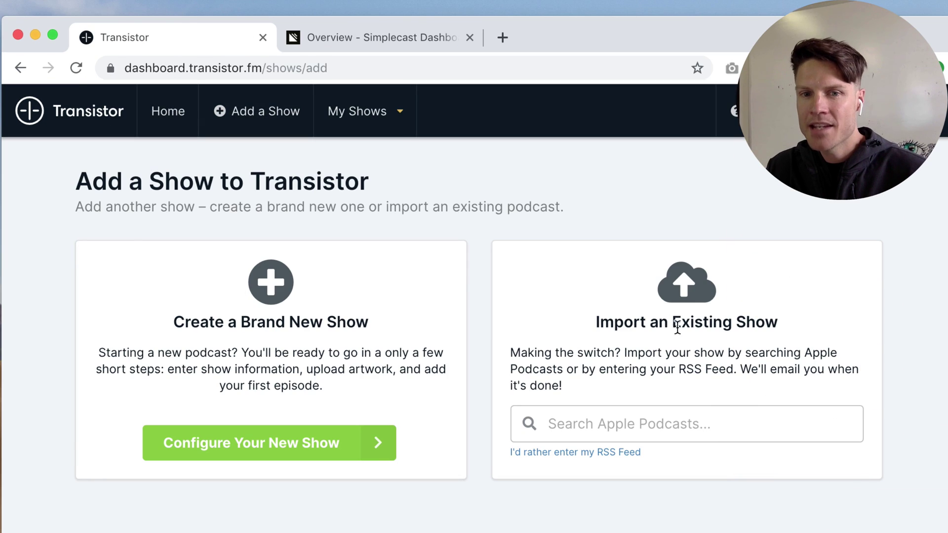
click(766, 430)
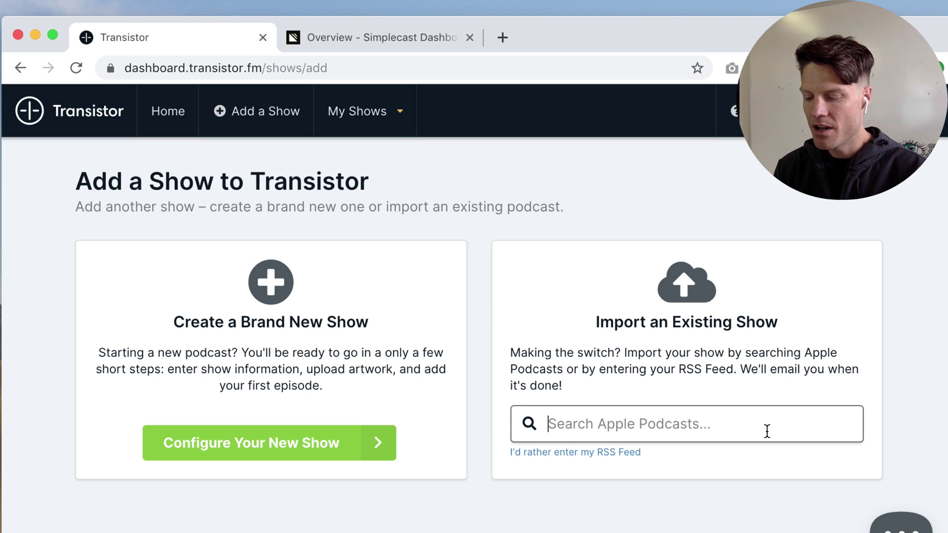
text(Ditching)
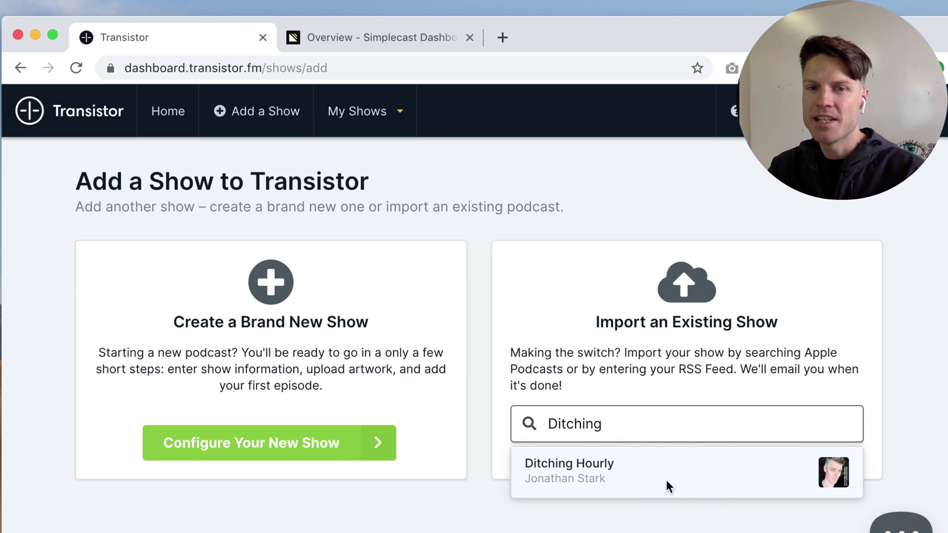
click(666, 480)
Switch the import to RSS feed entry and move to the Simplecast tab.
scroll(673, 452, down, 2)
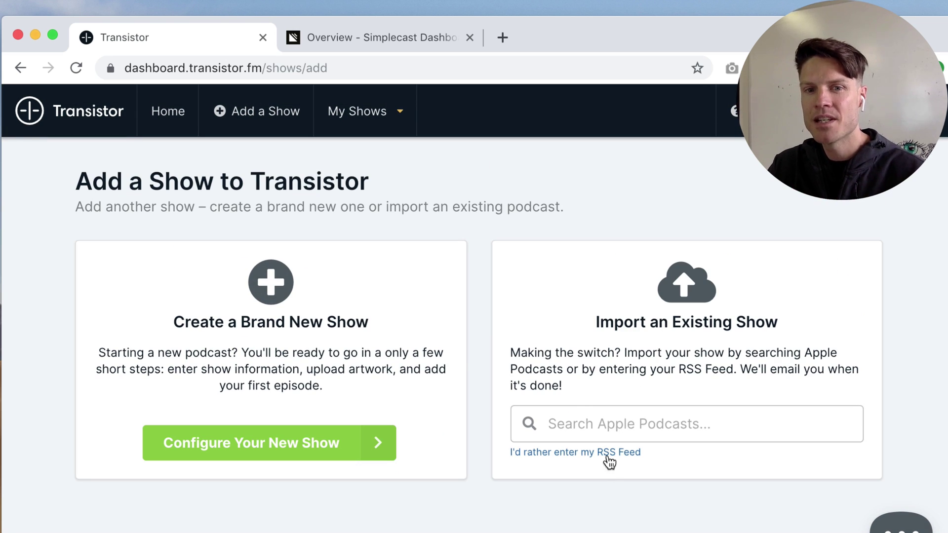
click(608, 455)
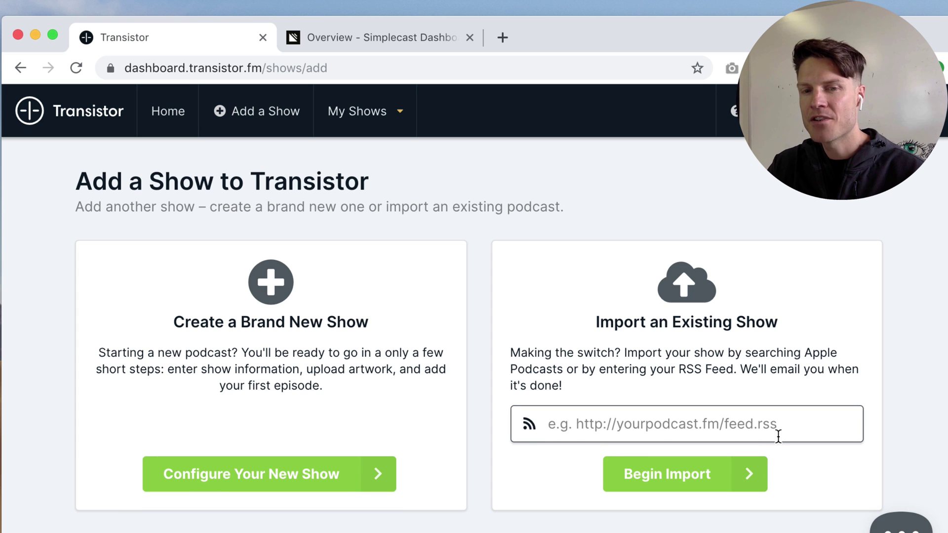
click(383, 43)
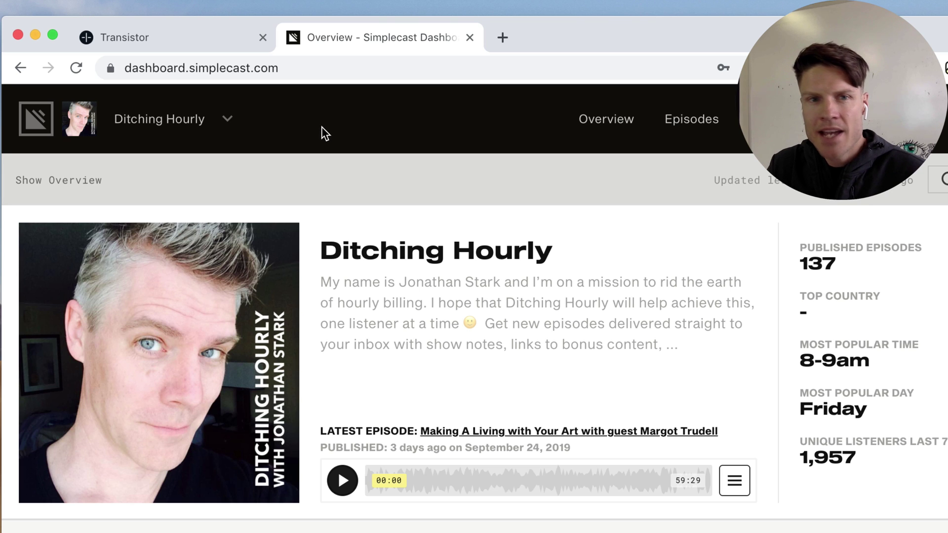
Copy Ditching Hourly's RSS feed URL from Simplecast's Show Distribution page into Transistor's RSS field.
click(226, 120)
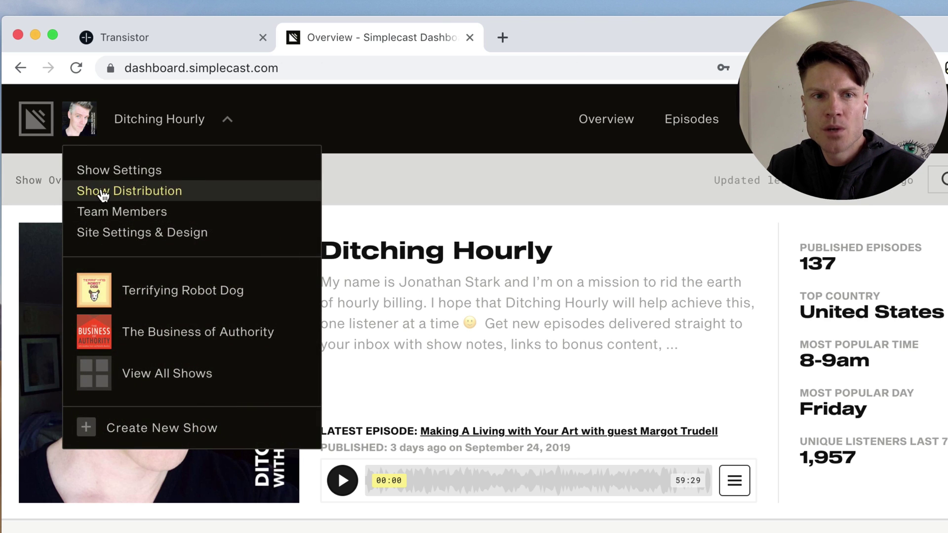
click(103, 194)
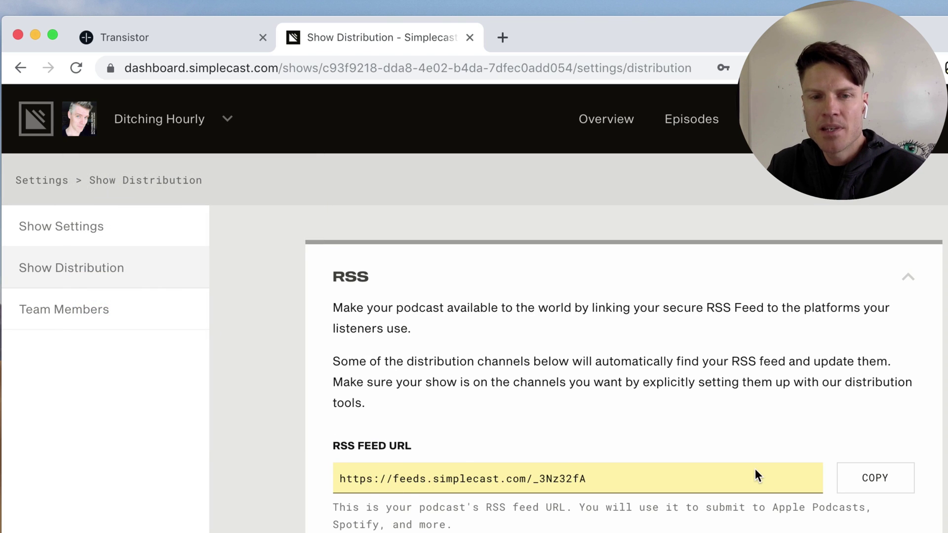
click(866, 492)
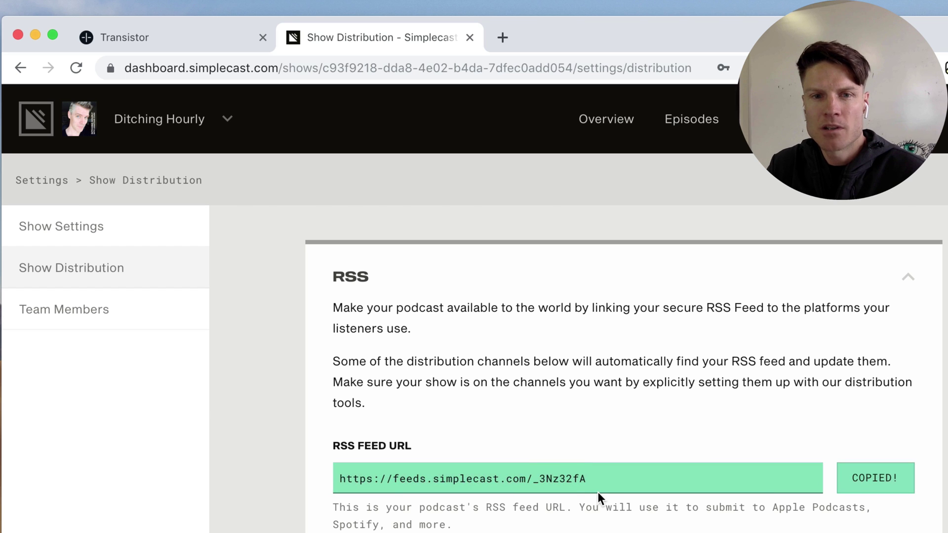
key(ctrl+shift+Tab)
click(689, 426)
key(super+v)
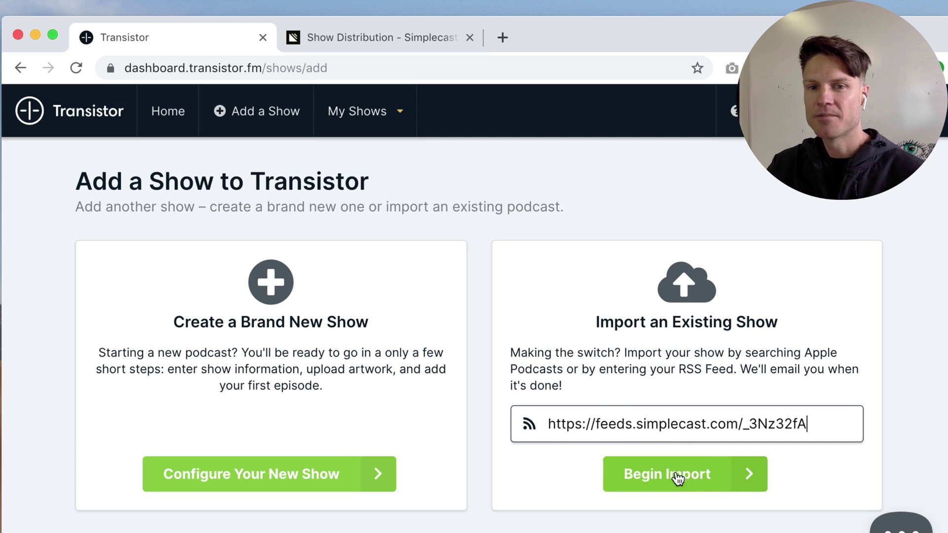
Begin importing Ditching Hourly into Transistor from the pasted Simplecast feed.
click(677, 475)
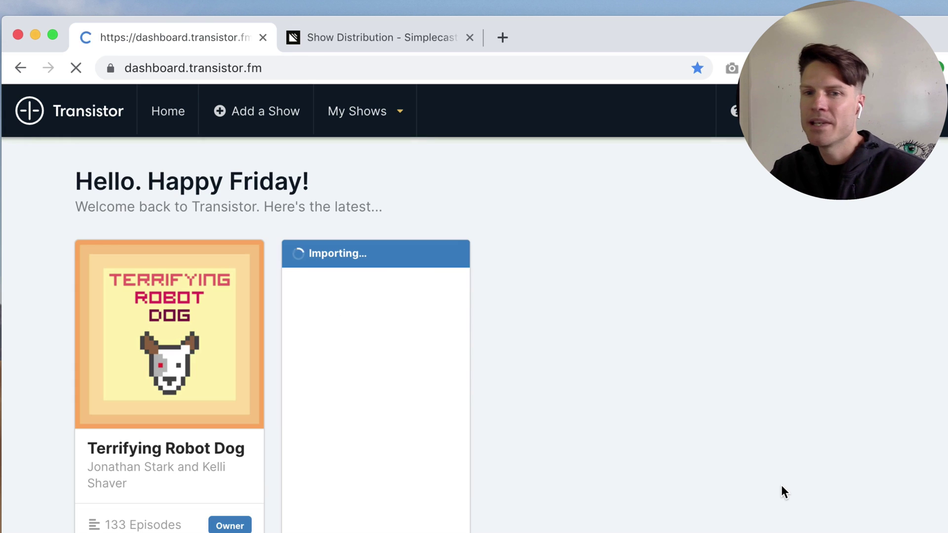
scroll(595, 343, down, 1)
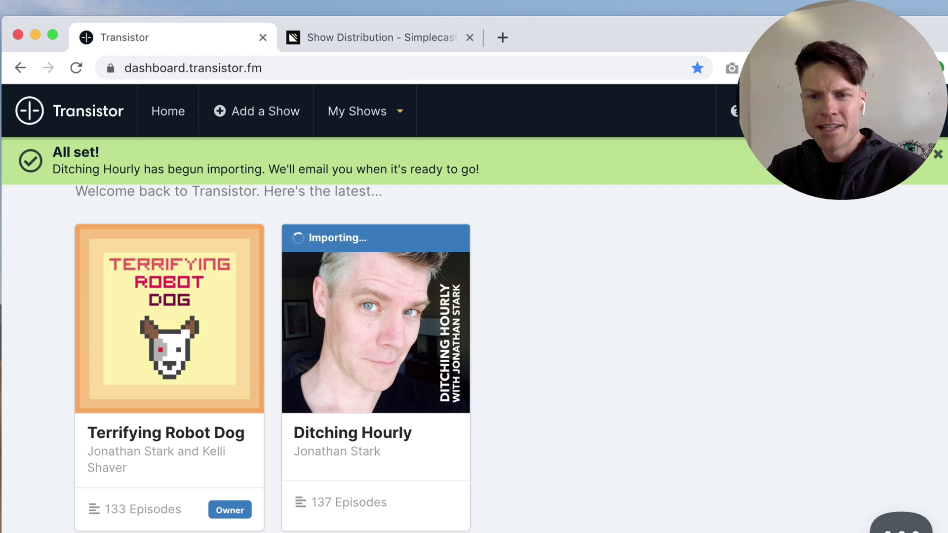
scroll(287, 380, up, 1)
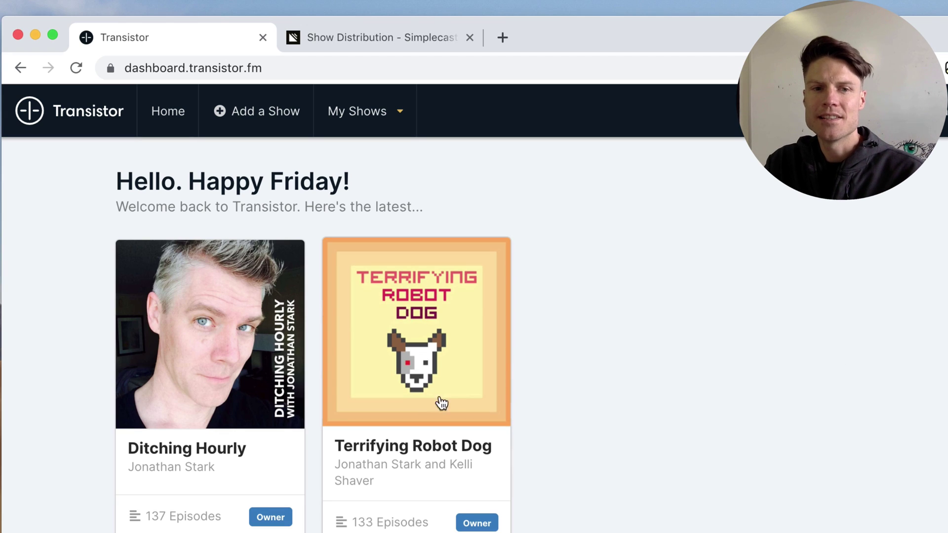
Copy the imported Ditching Hourly show's new Transistor RSS feed URL.
click(221, 393)
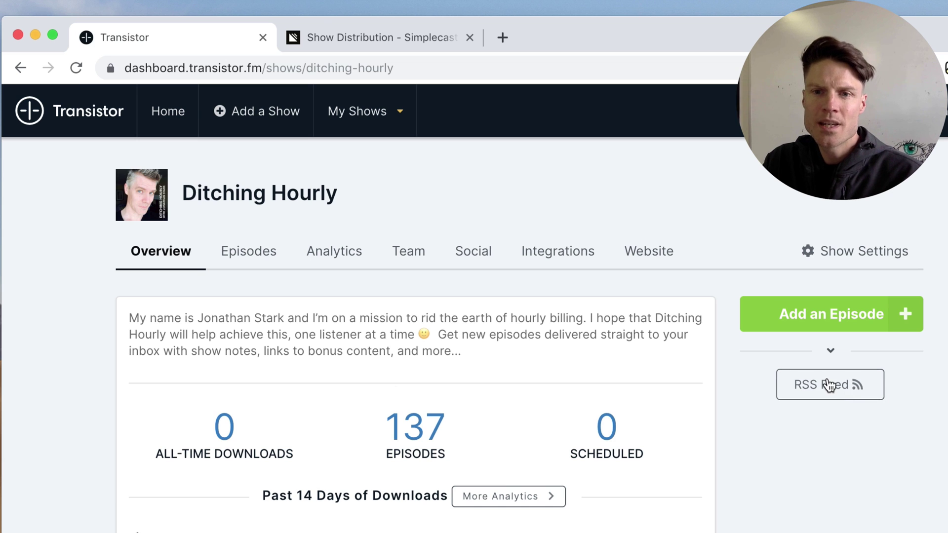
click(830, 386)
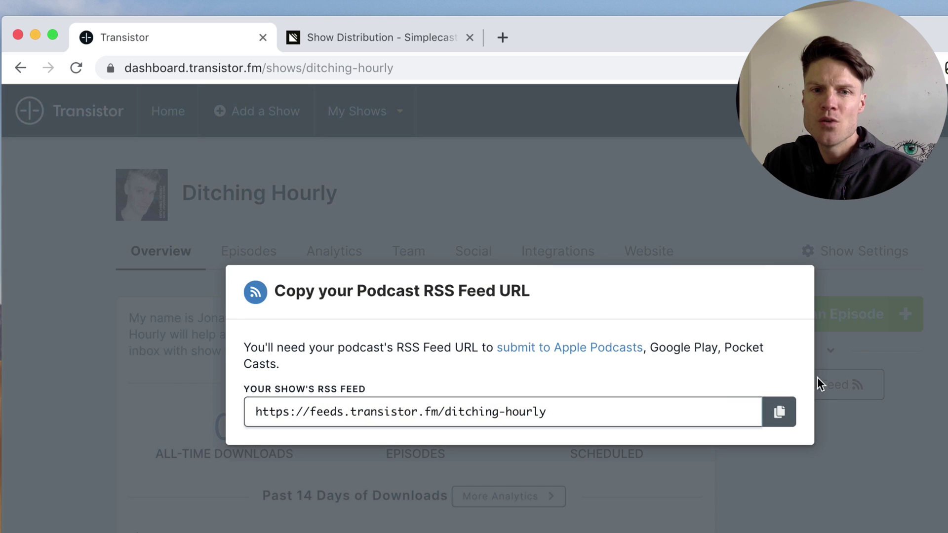
click(780, 413)
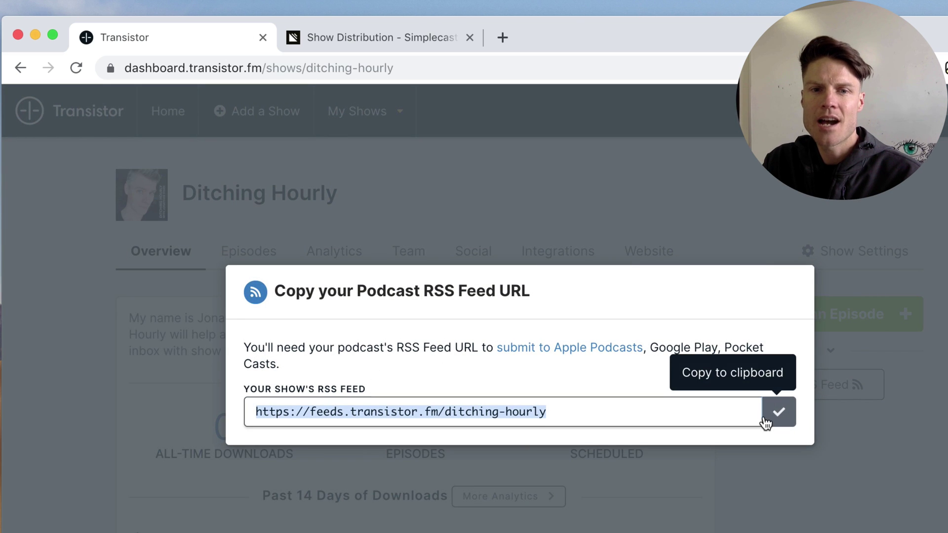
click(406, 45)
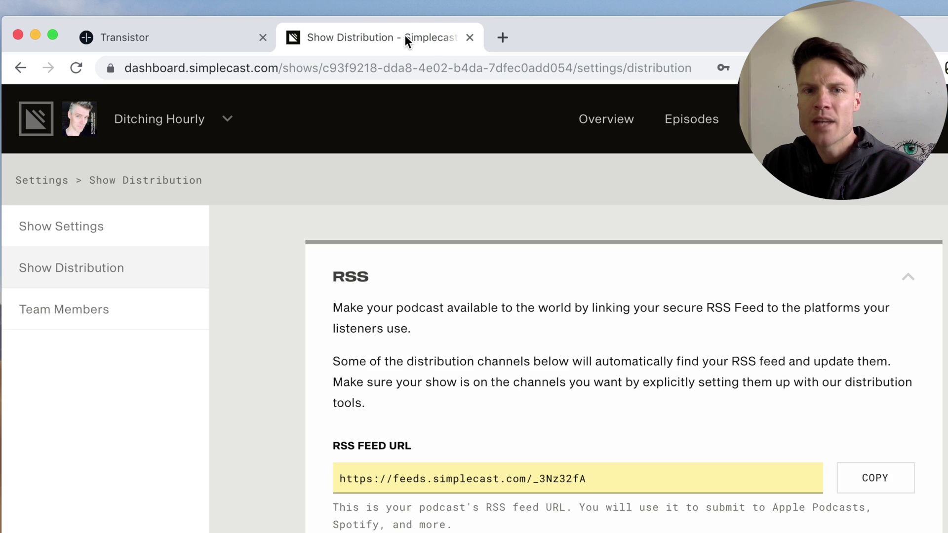
scroll(434, 303, down, 20)
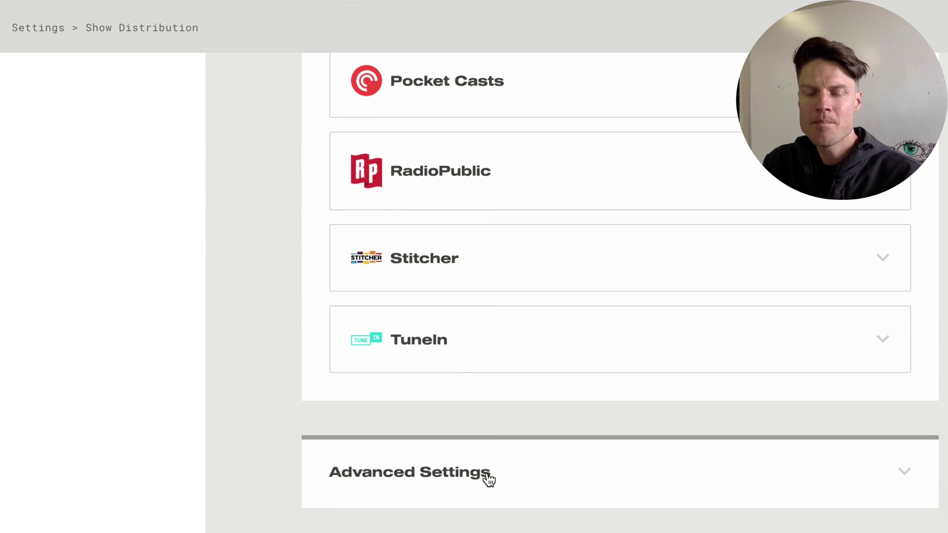
click(481, 469)
scroll(543, 474, down, 8)
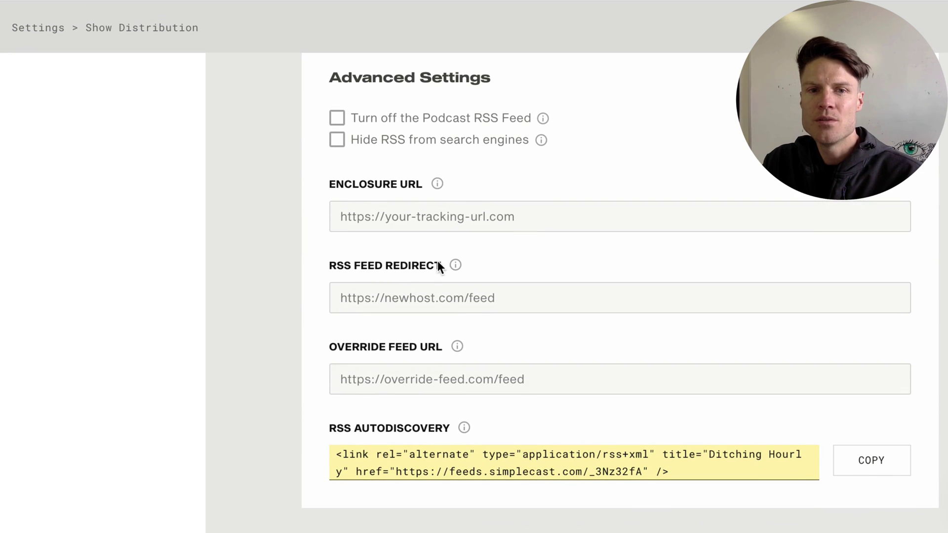
click(450, 302)
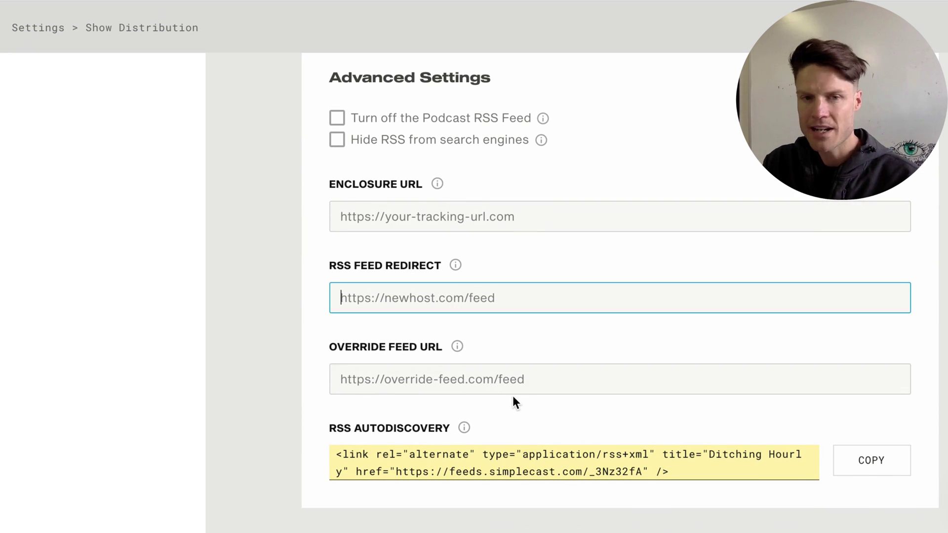
key(super+v)
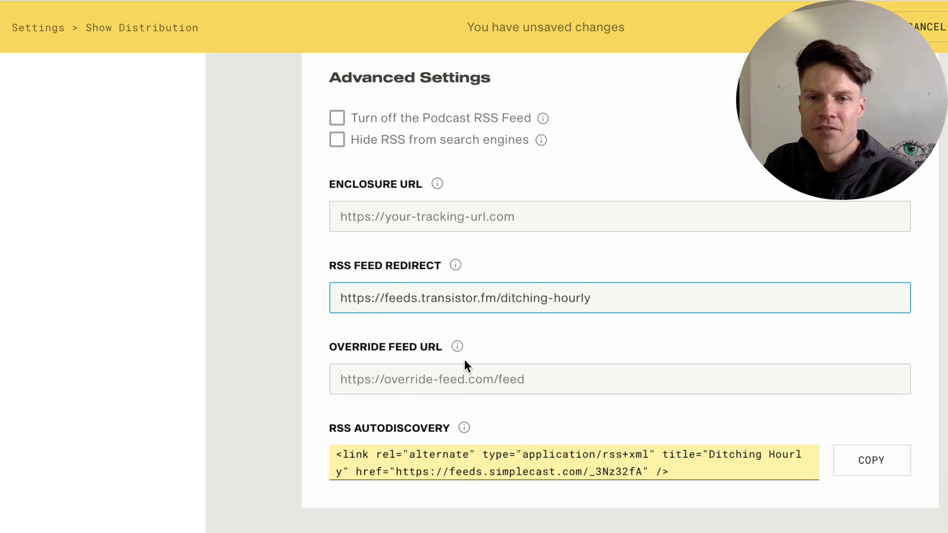
click(941, 27)
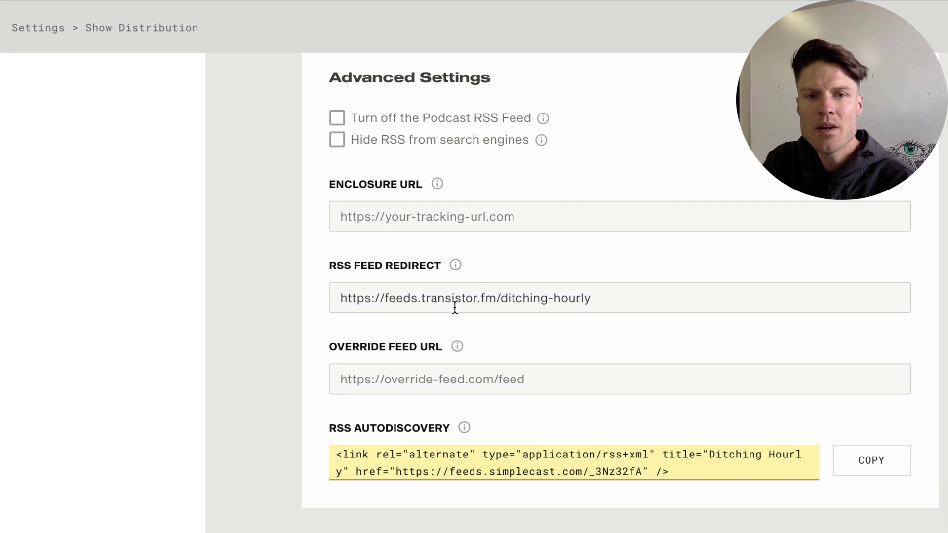
mouse_move(455, 265)
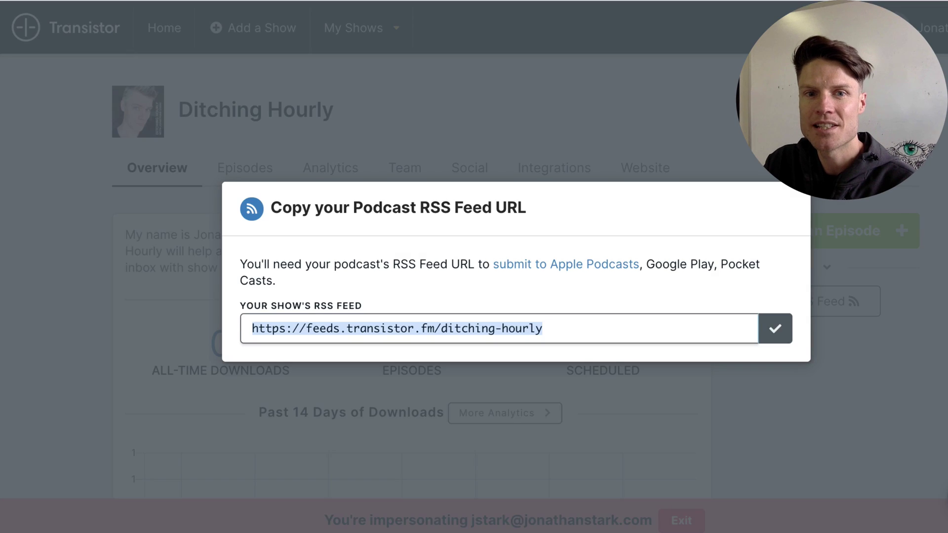
Open the Ditching Hourly episodes list in Transistor.
click(495, 88)
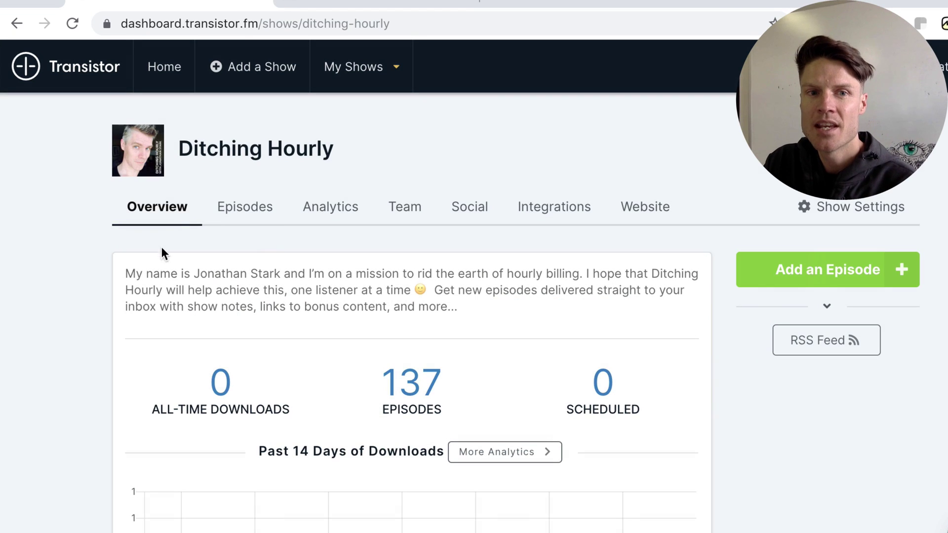
click(238, 171)
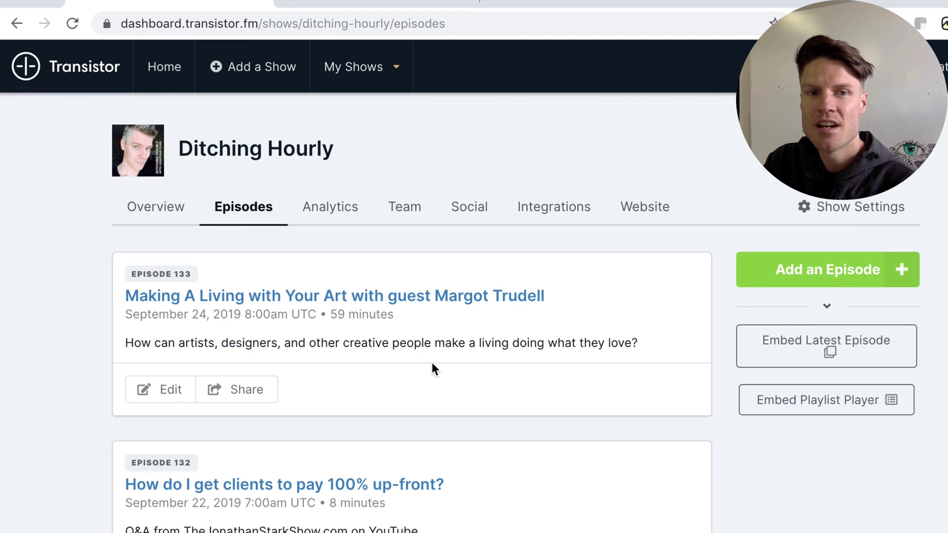
scroll(427, 357, down, 5)
Preview episode 133's share embed in dark and light themes, then close the share dialog.
click(237, 393)
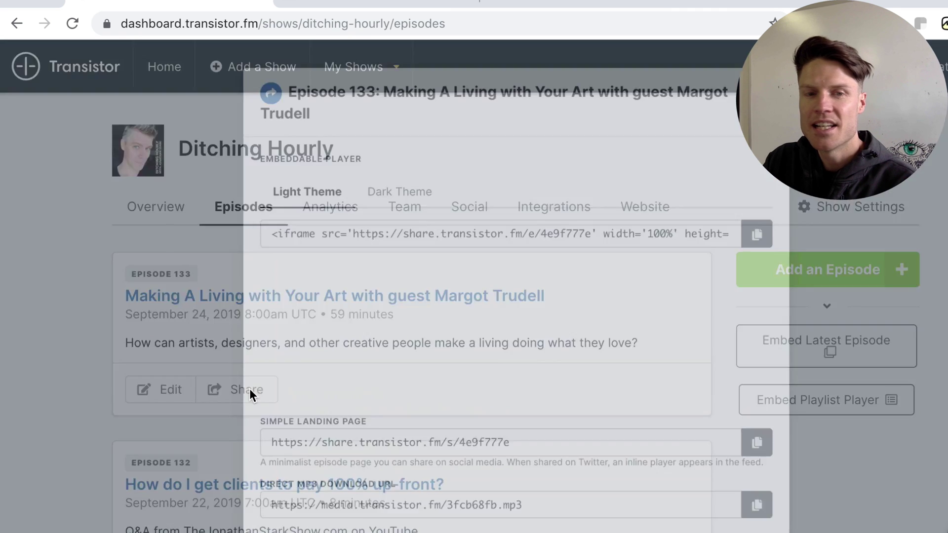
click(390, 195)
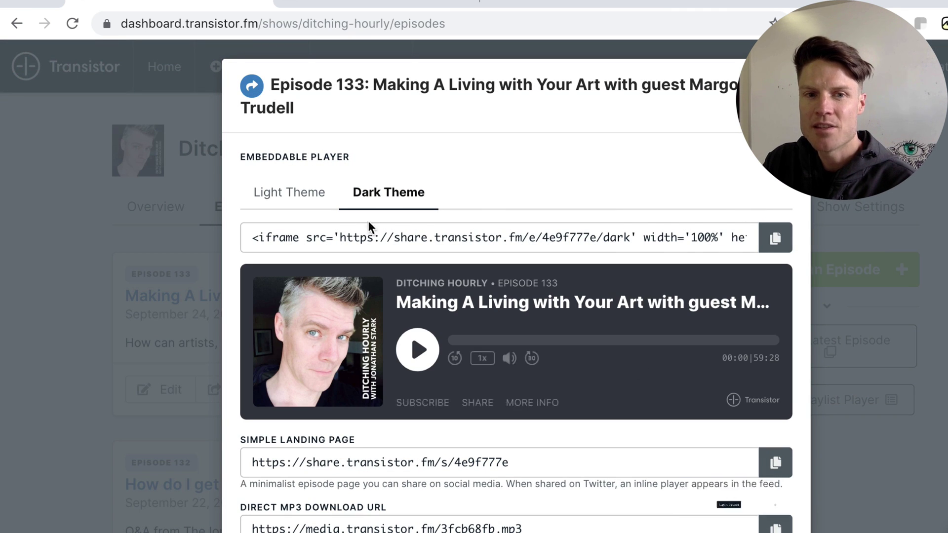
click(293, 195)
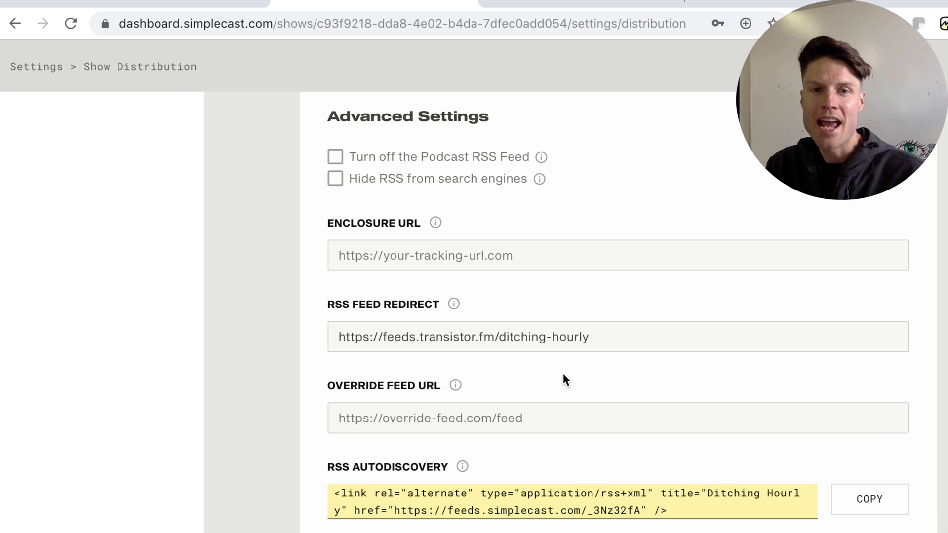
click(207, 4)
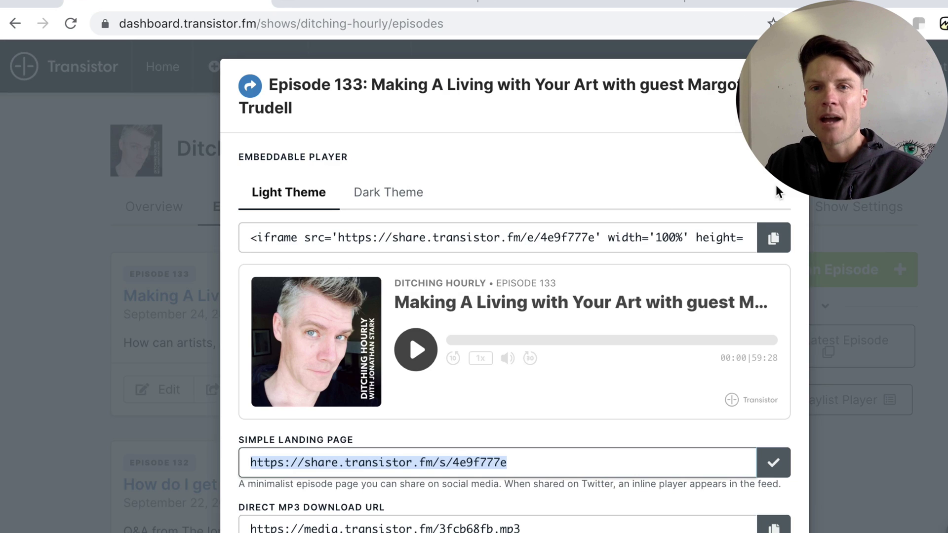
key(Escape)
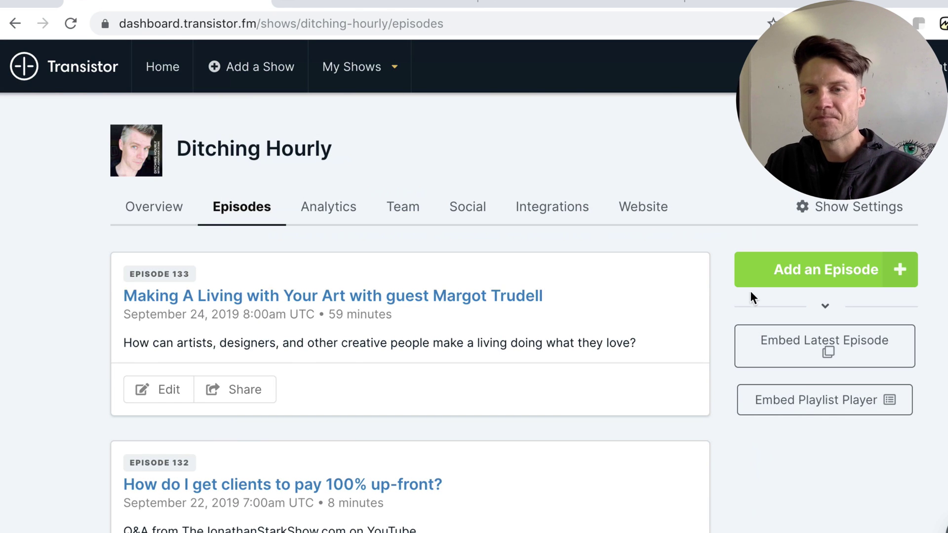
Open Build Your SaaS – bootstrapping in 2019 in Apple Podcasts Connect and select its feed URL.
click(785, 4)
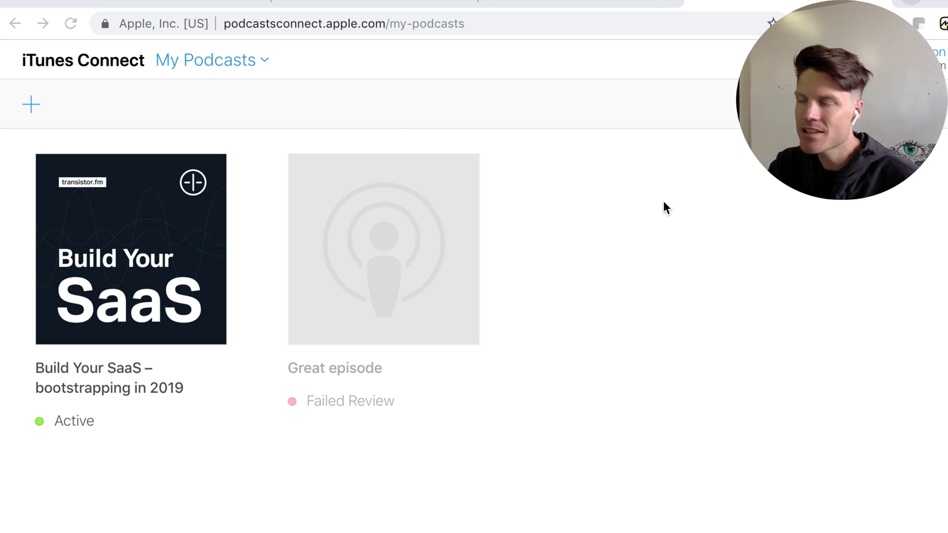
click(207, 224)
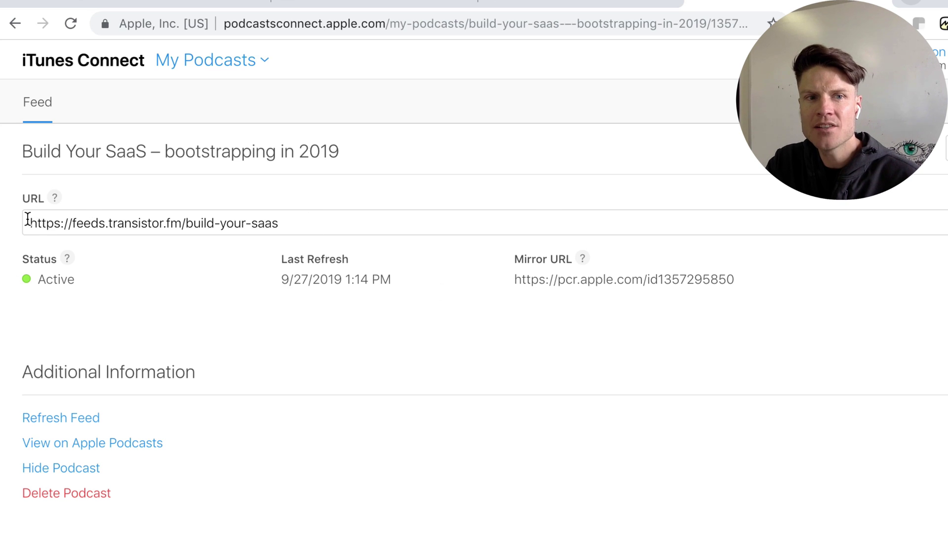
drag(29, 223, 344, 235)
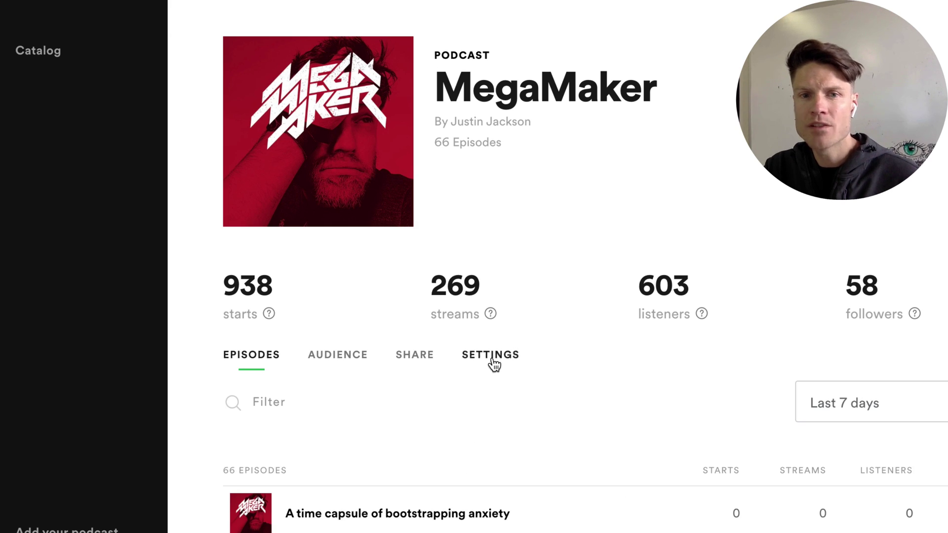
Open MegaMaker's Settings and scroll to its RSS feed link and Transistor Inc. hosting provider.
click(491, 359)
scroll(499, 388, down, 2)
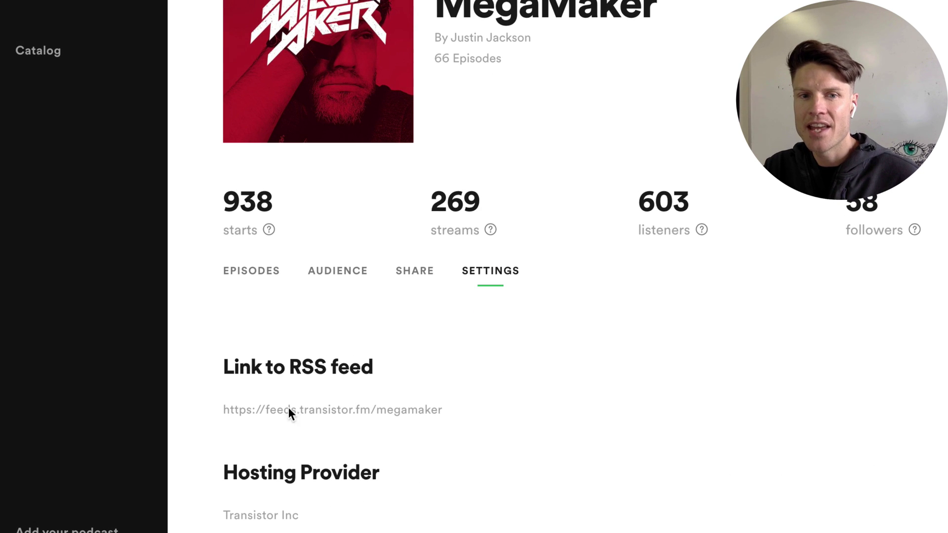